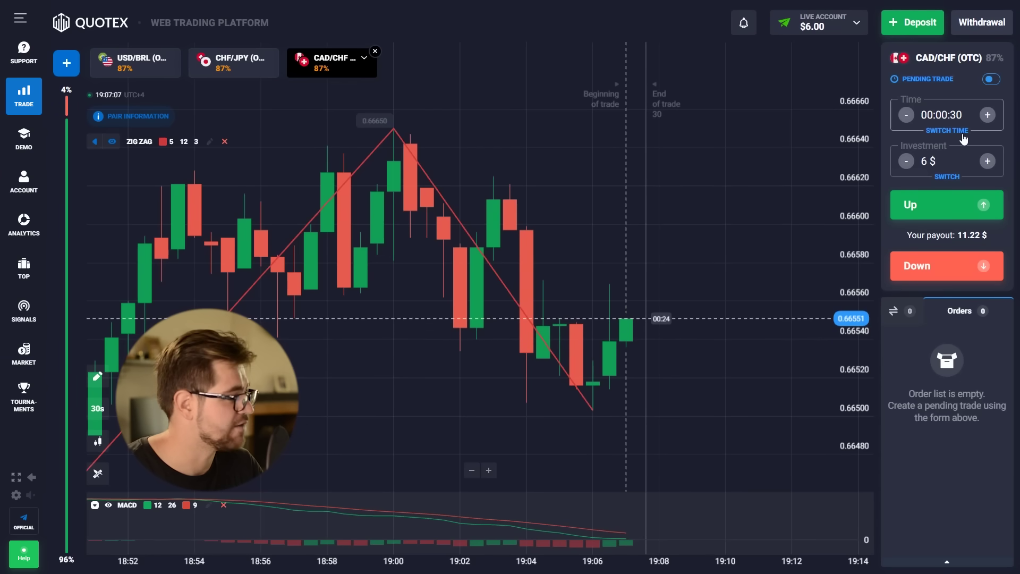
# - Place a 6 $ Down trade on CAD/CHF, then switch to the USD/BRL (OTC) pair
pyautogui.click(926, 277)
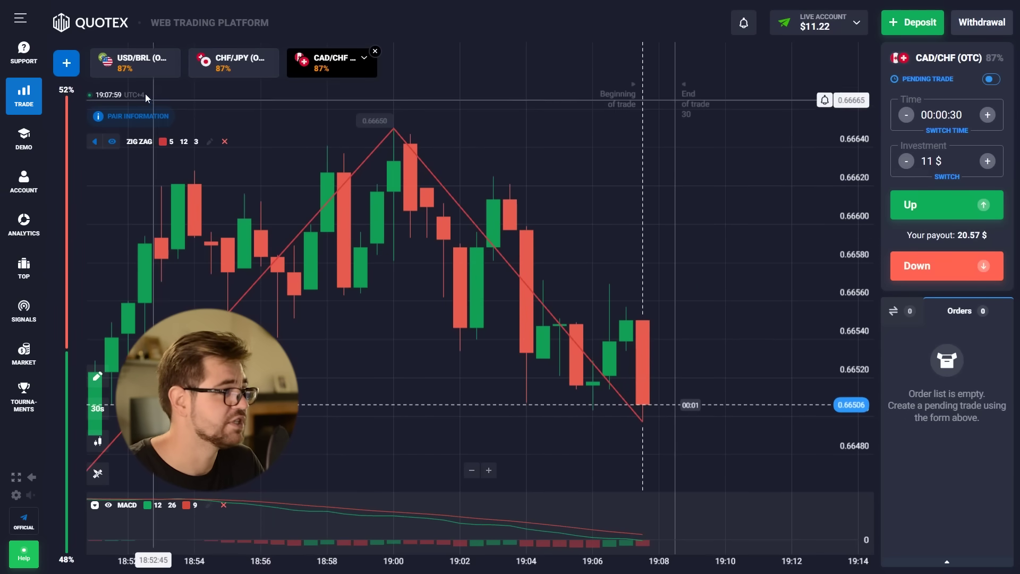
pyautogui.click(132, 74)
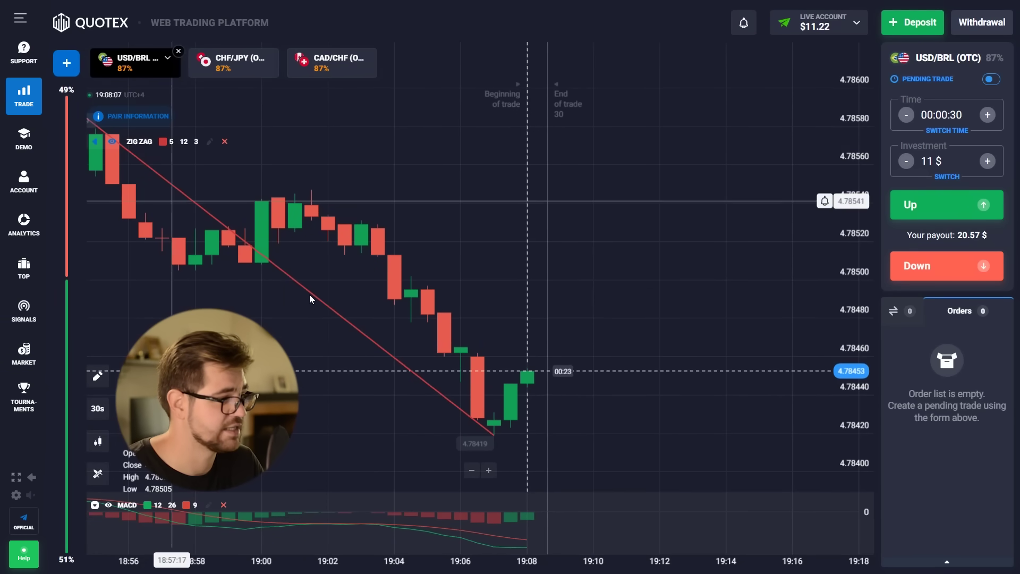
# - Zoom into the USD/BRL (OTC) chart and open an 11 $ Down trade
pyautogui.scroll(5, 464, 330)
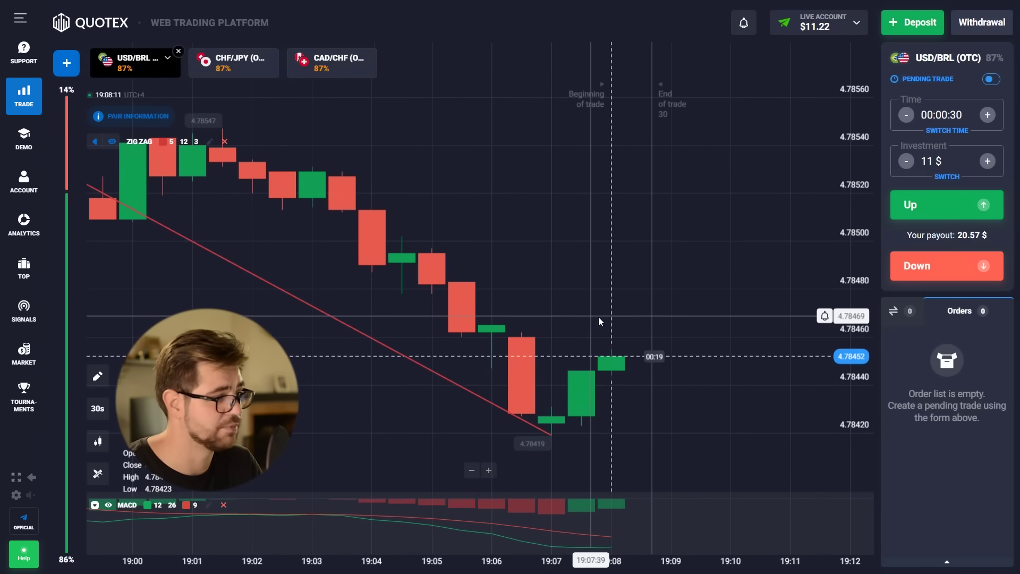
pyautogui.scroll(1, 677, 345)
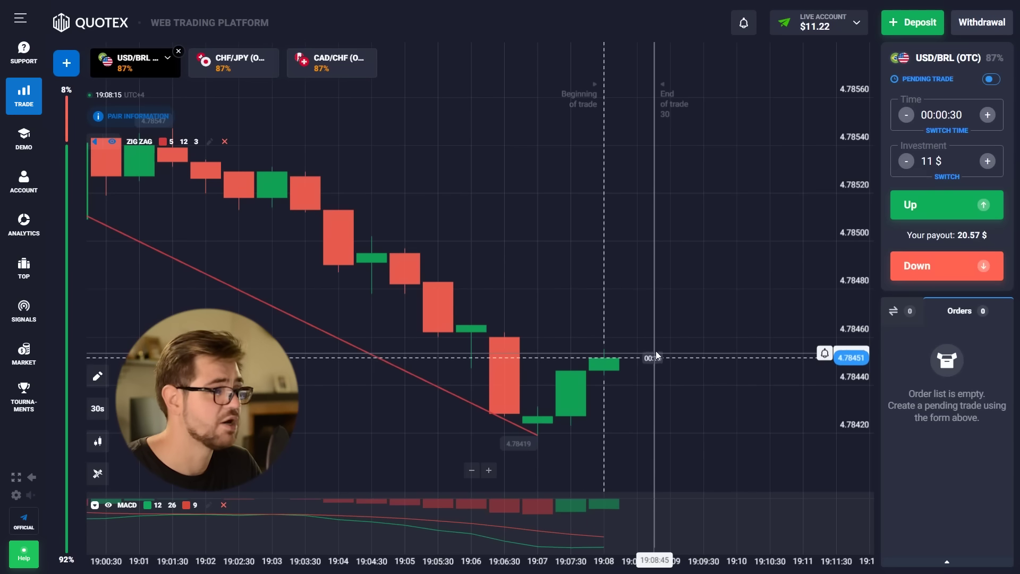
pyautogui.click(937, 266)
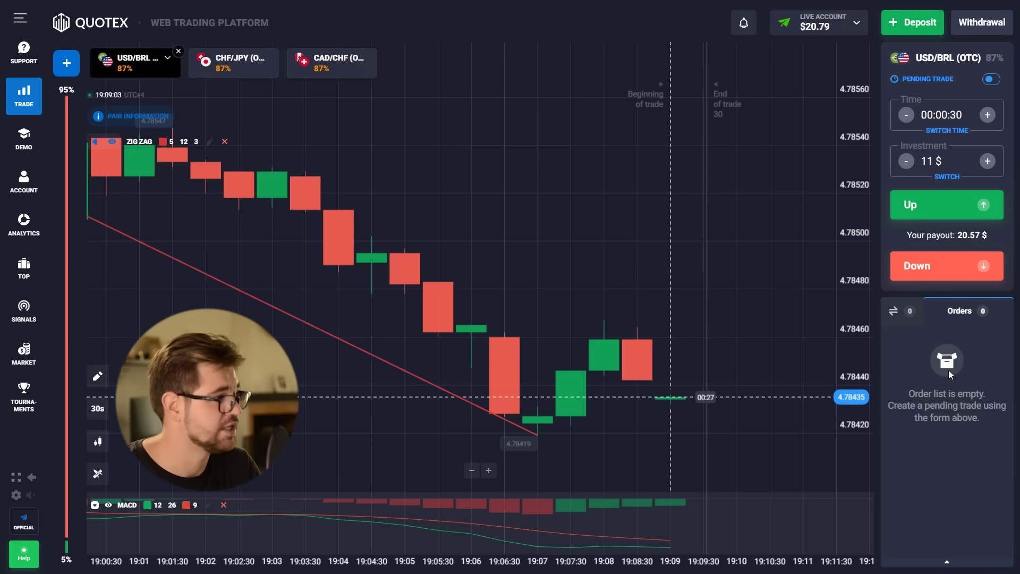
# - Stake 20 $ on CHF/JPY (OTC) falling, then enter 38 $ as the next investment
pyautogui.doubleClick(926, 161)
pyautogui.write('20')
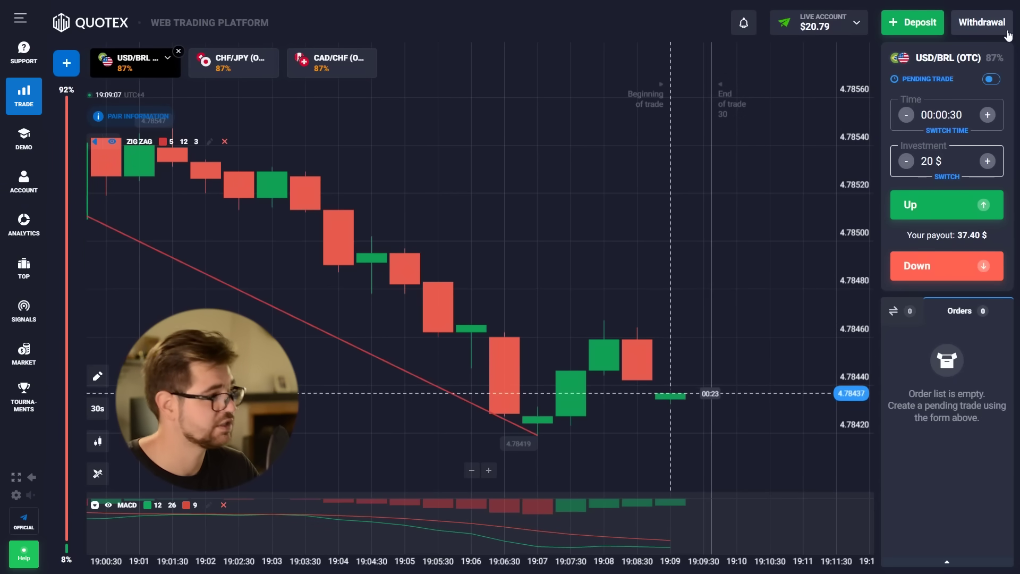
pyautogui.click(228, 76)
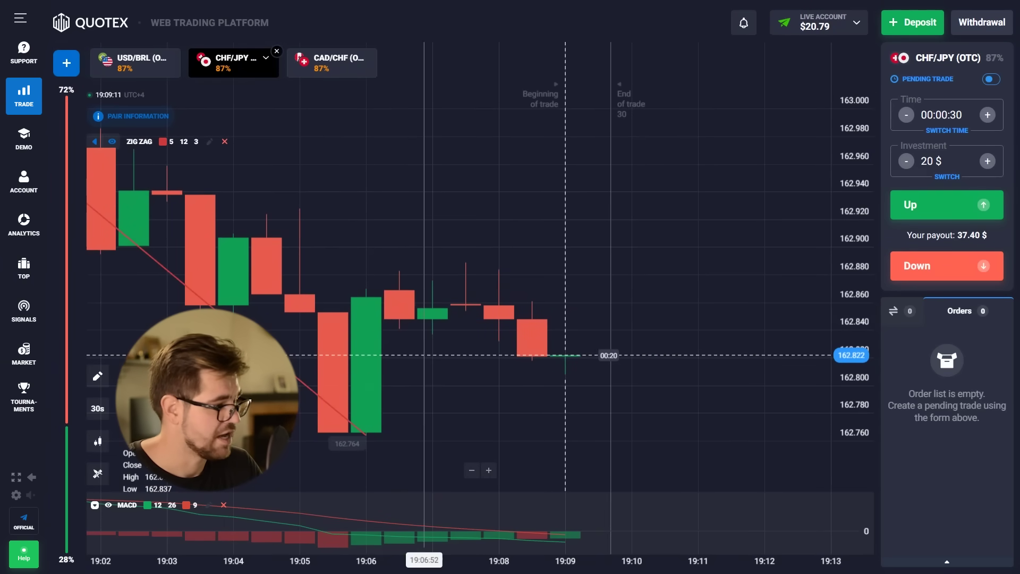
pyautogui.scroll(-3, 177, 242)
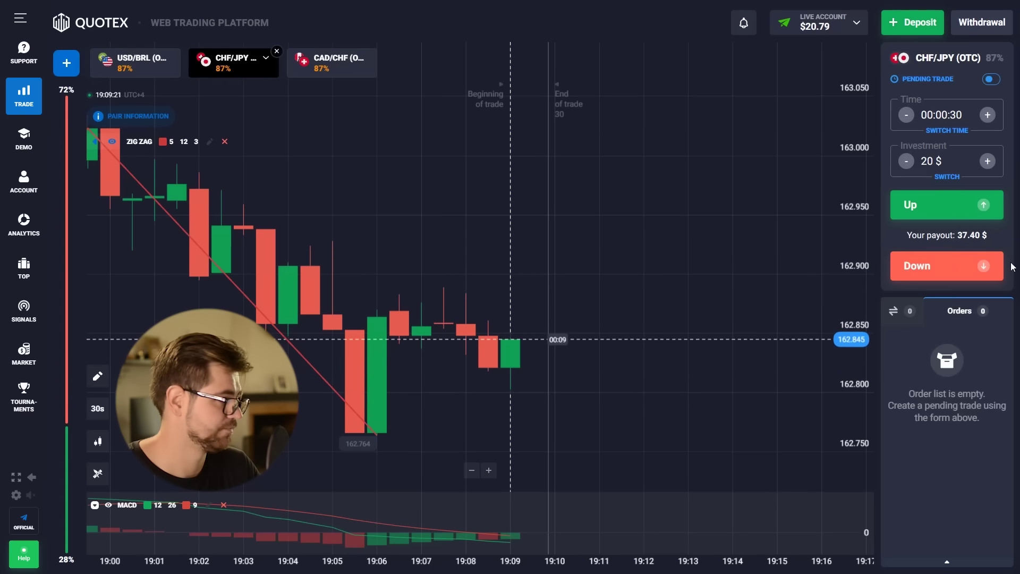
pyautogui.click(947, 266)
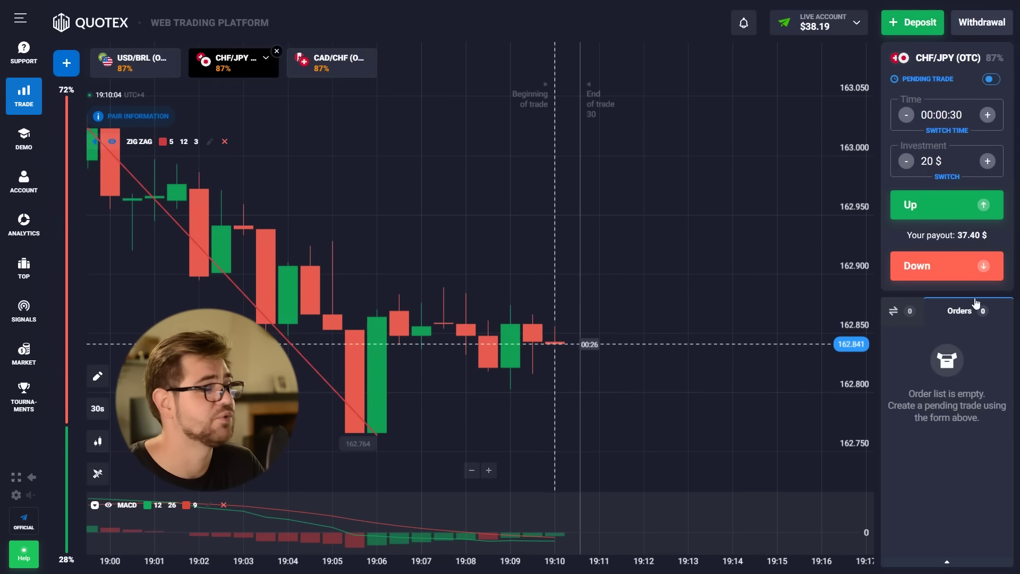
pyautogui.write('38')
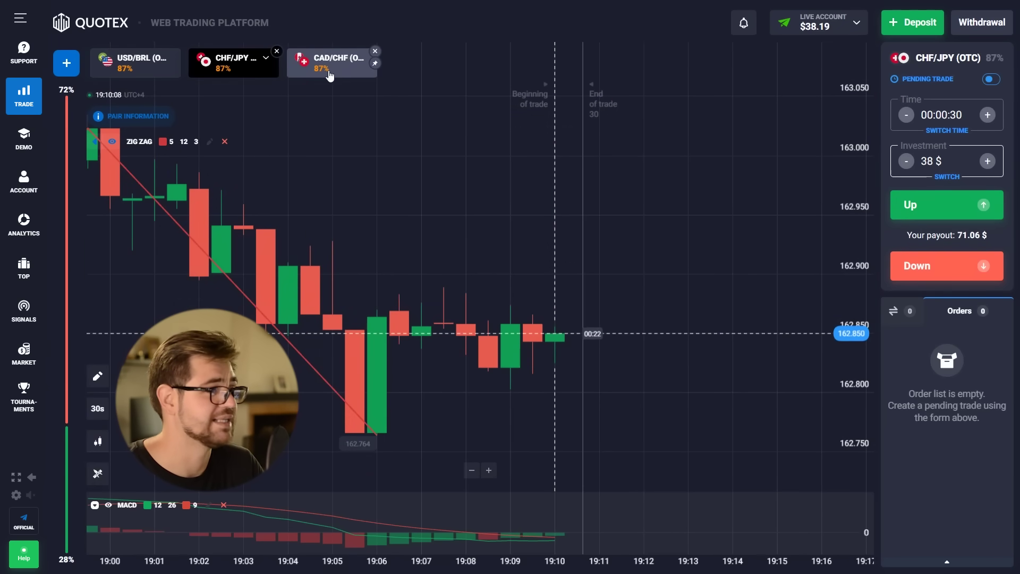
# - Switch to CAD/CHF (OTC) and open a 38 $ Down trade
pyautogui.click(329, 75)
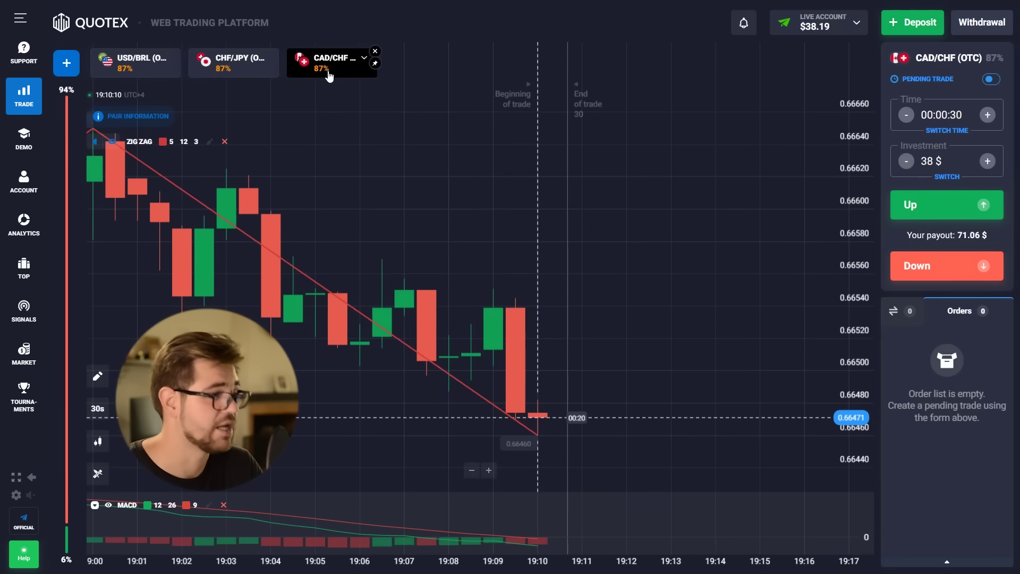
pyautogui.scroll(-4, 505, 346)
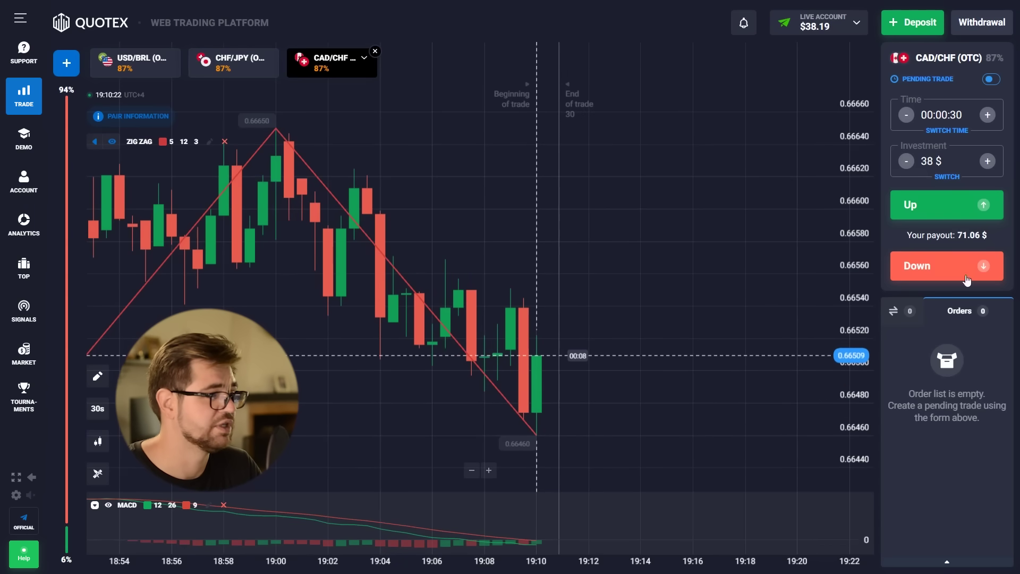
pyautogui.click(934, 272)
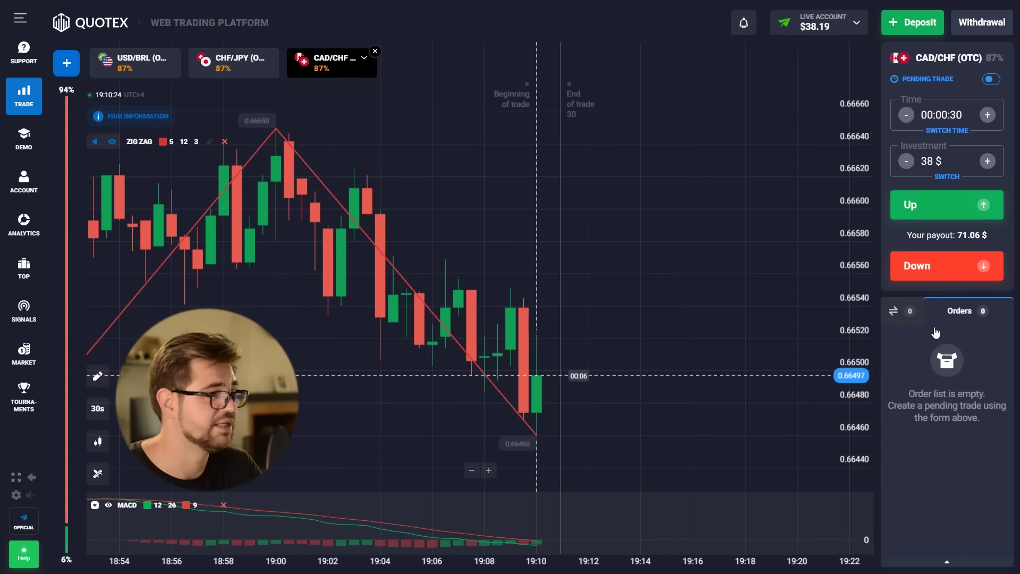
pyautogui.scroll(3, 643, 383)
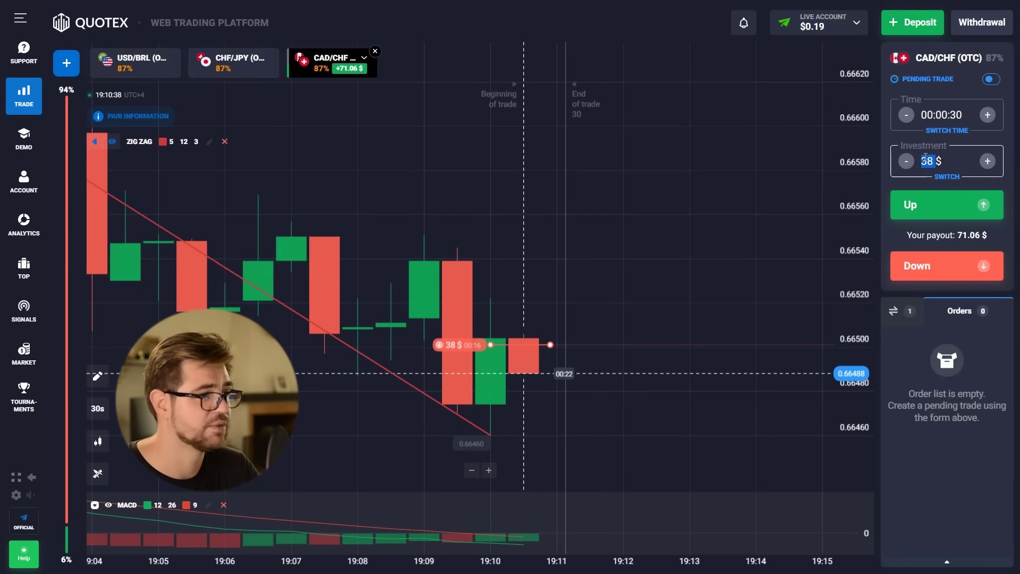
# - Enter 71 $ as the next investment after the CAD/CHF win
pyautogui.write('71')
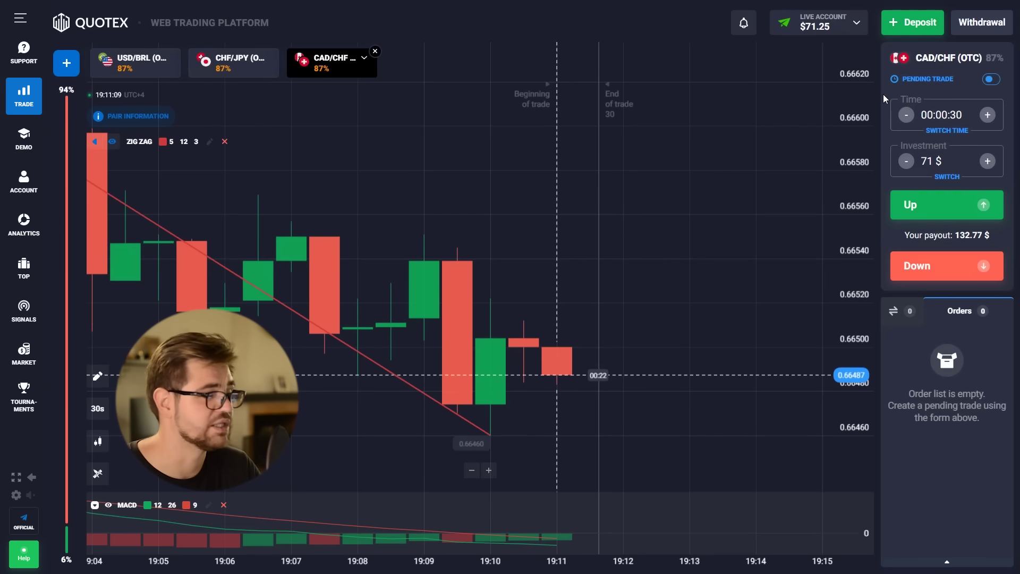
# - On USD/BRL (OTC), set a one-minute duration and open a 71 $ Up trade
pyautogui.click(130, 78)
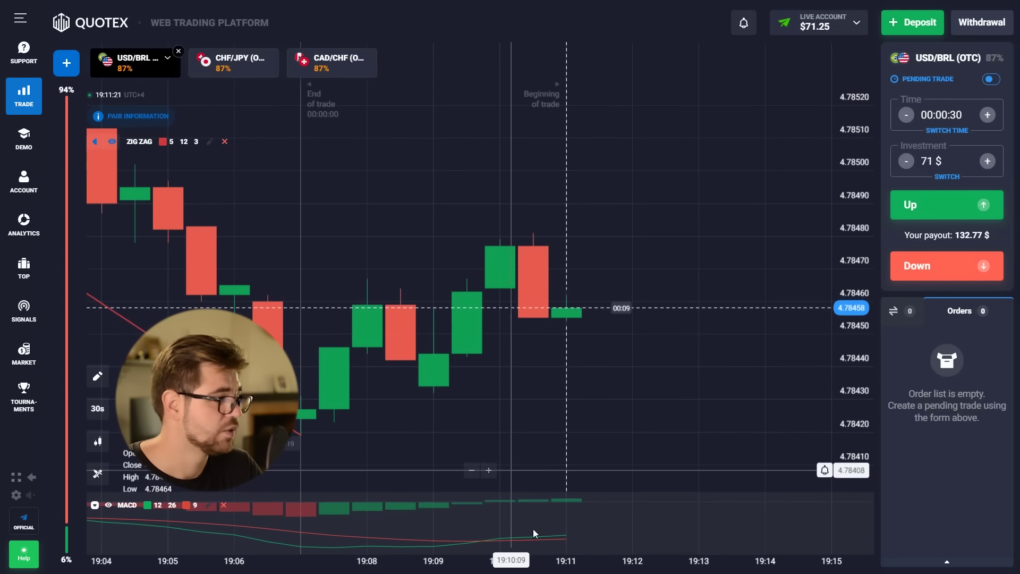
pyautogui.hotkey('shift', 'e')
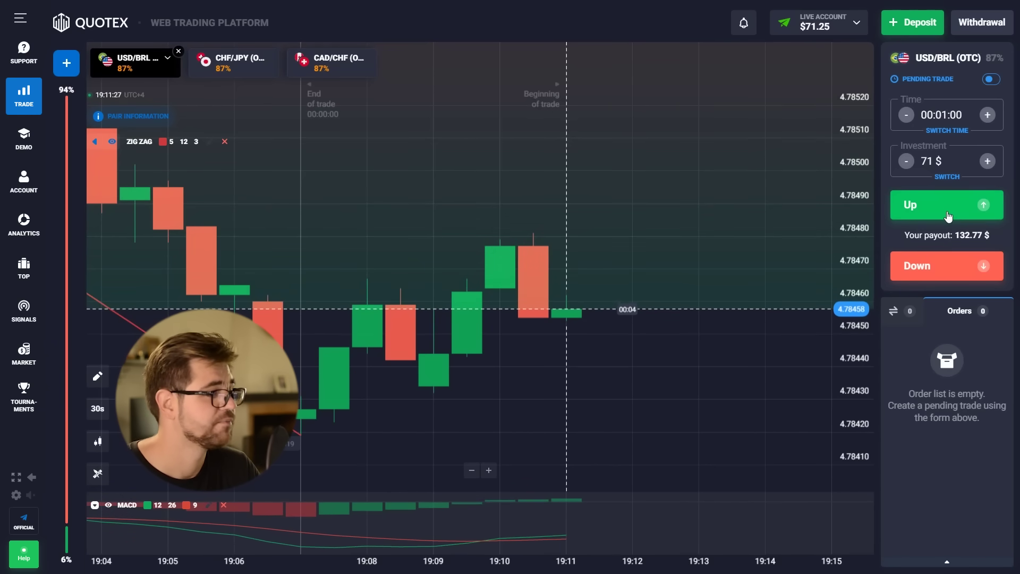
pyautogui.click(948, 213)
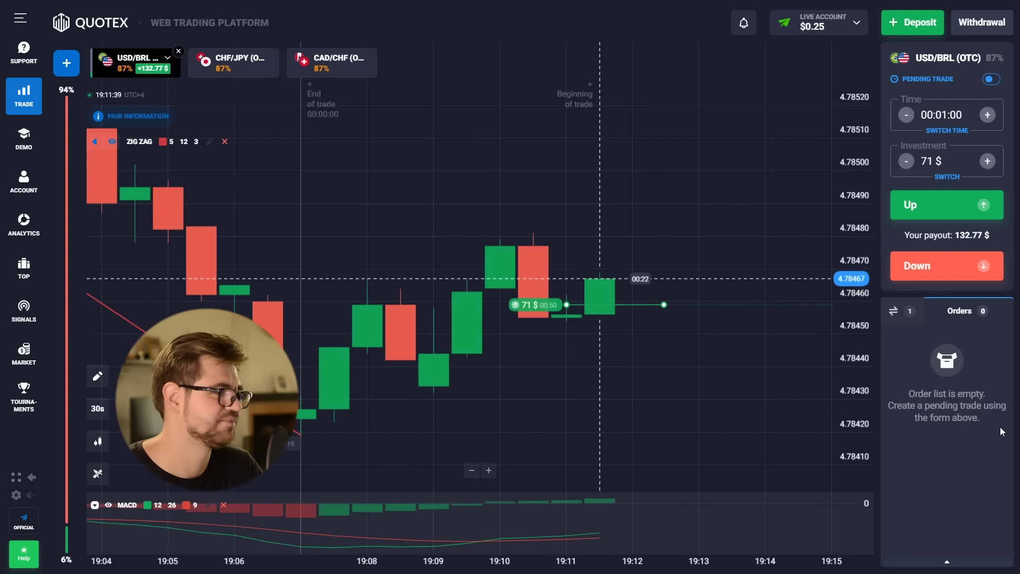
# - Change the investment amount to 133 $
pyautogui.doubleClick(924, 161)
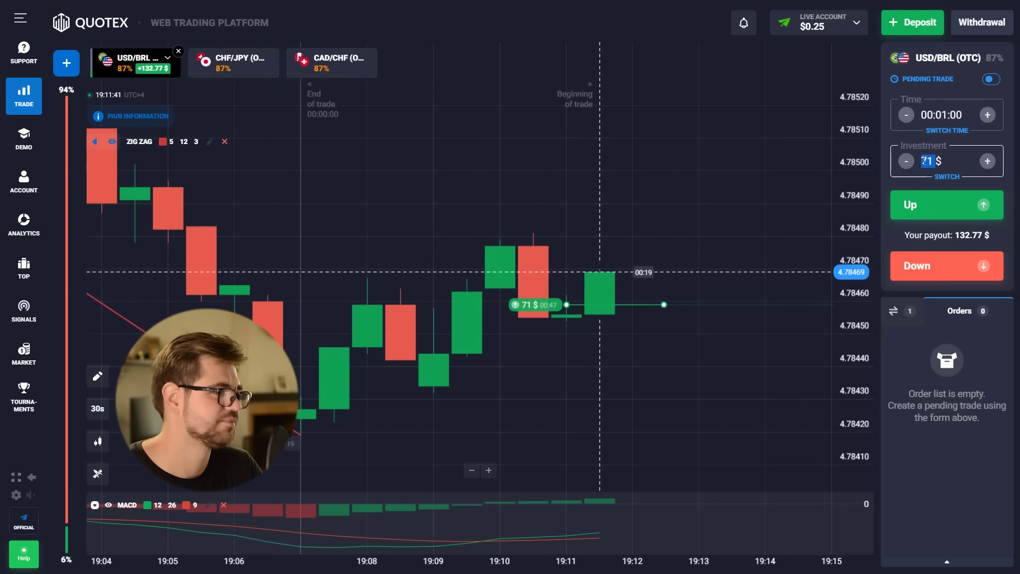
pyautogui.write('133')
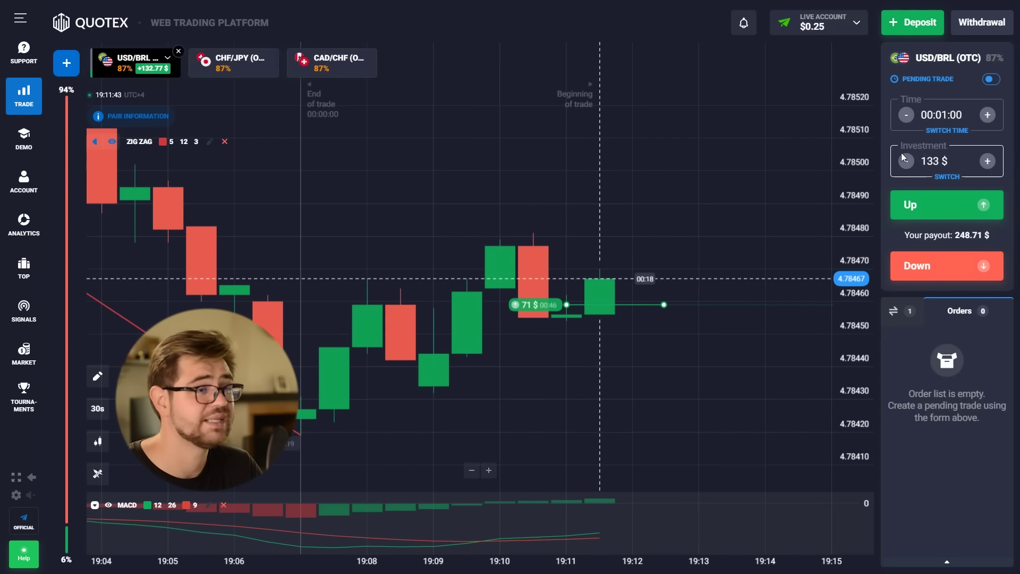
pyautogui.click(881, 138)
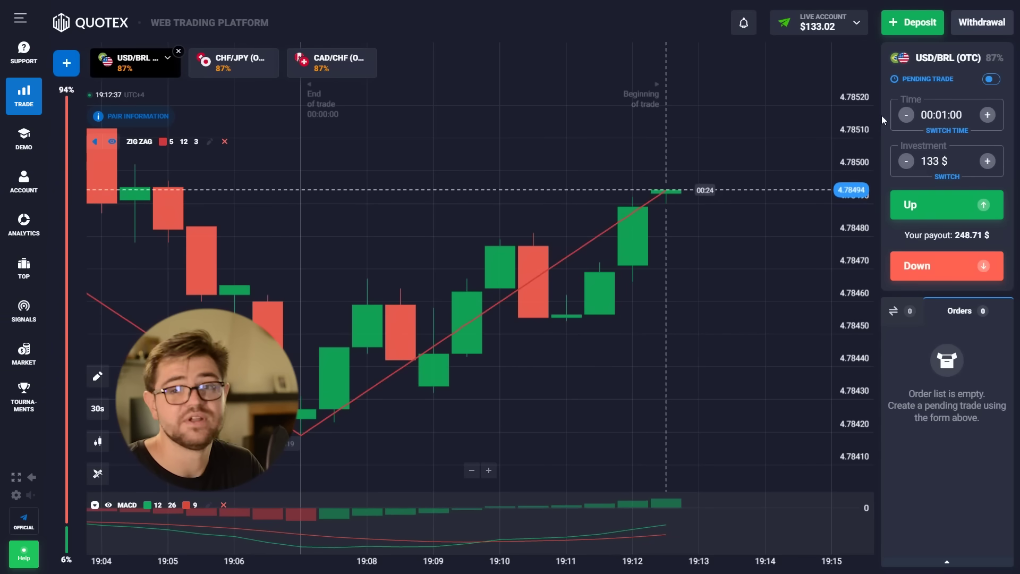
# - Set the trade duration to 30 seconds from the time presets
pyautogui.click(940, 115)
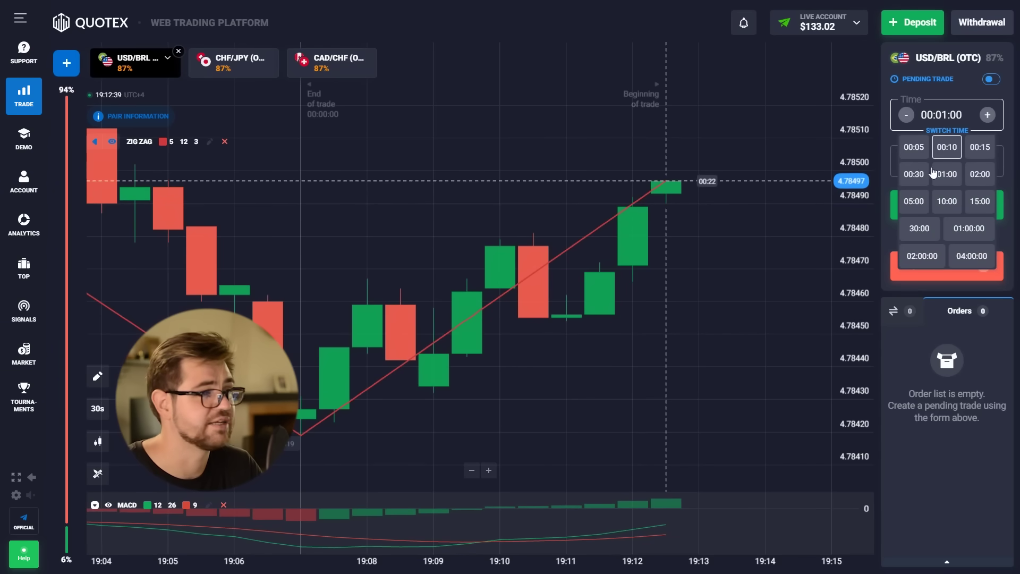
pyautogui.click(914, 174)
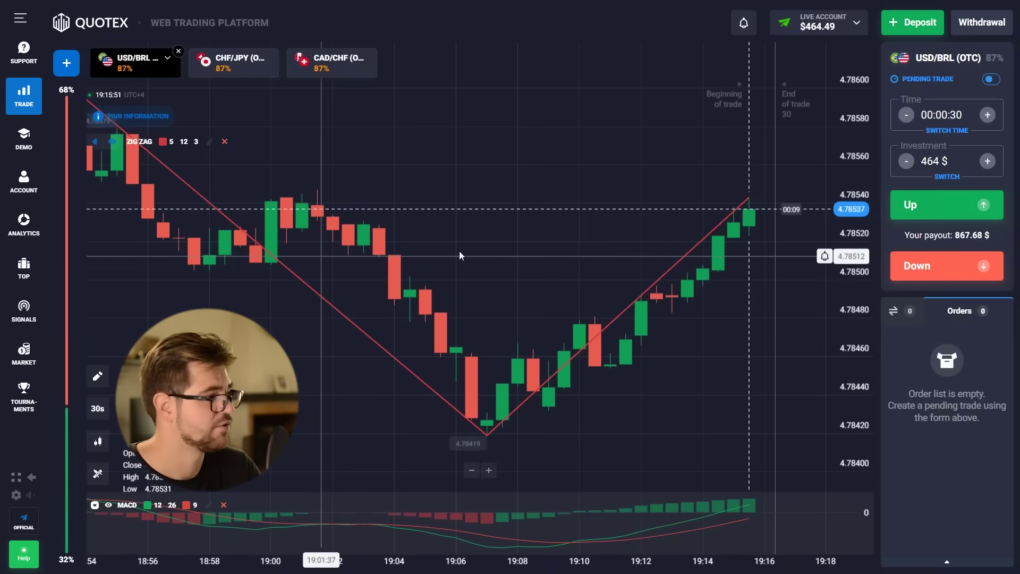
pyautogui.scroll(3, 468, 226)
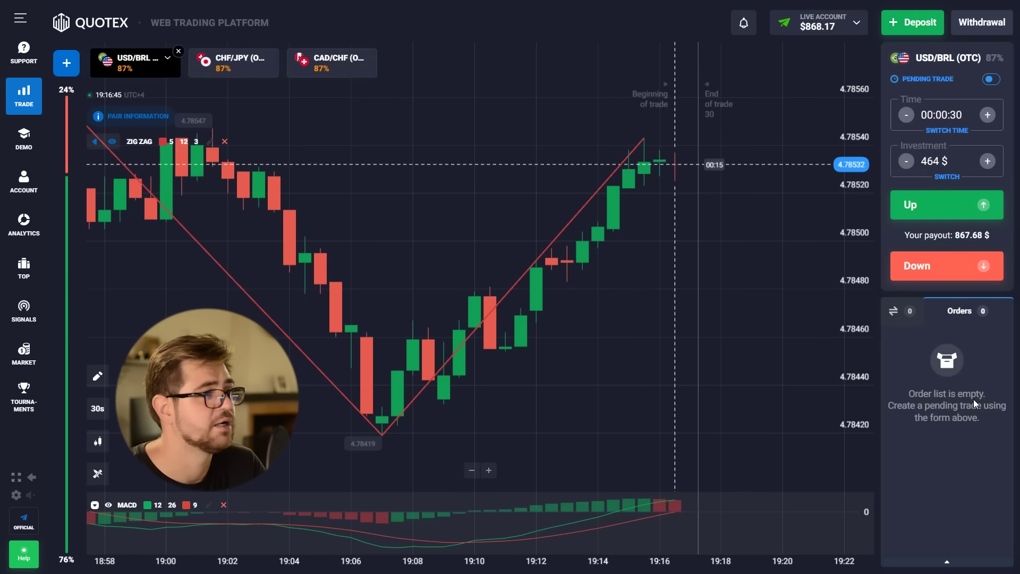
# - Set the investment to 868 $ and open a Down trade on CHF/JPY (OTC)
pyautogui.scroll(3, 505, 340)
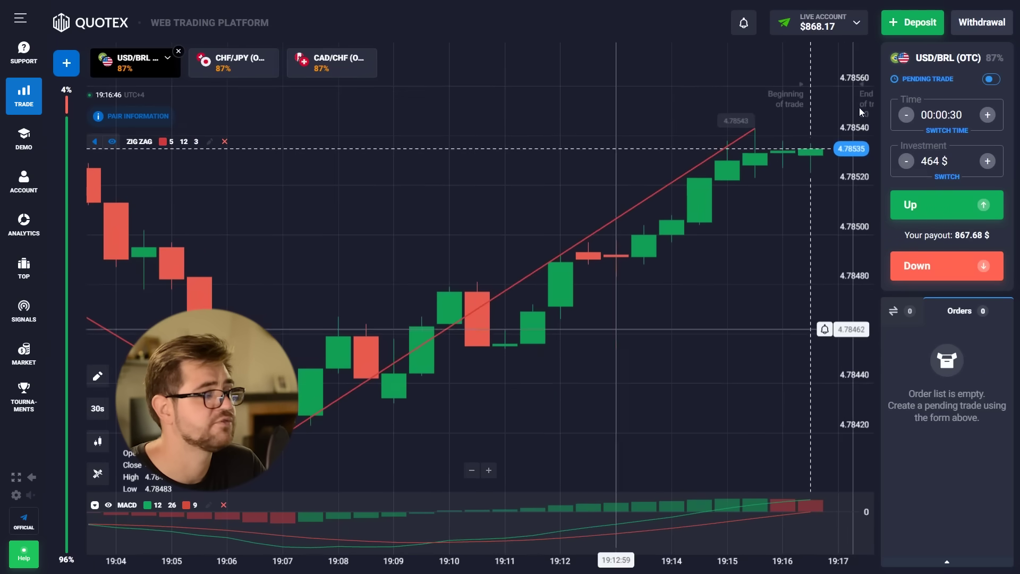
pyautogui.doubleClick(932, 159)
pyautogui.write('868')
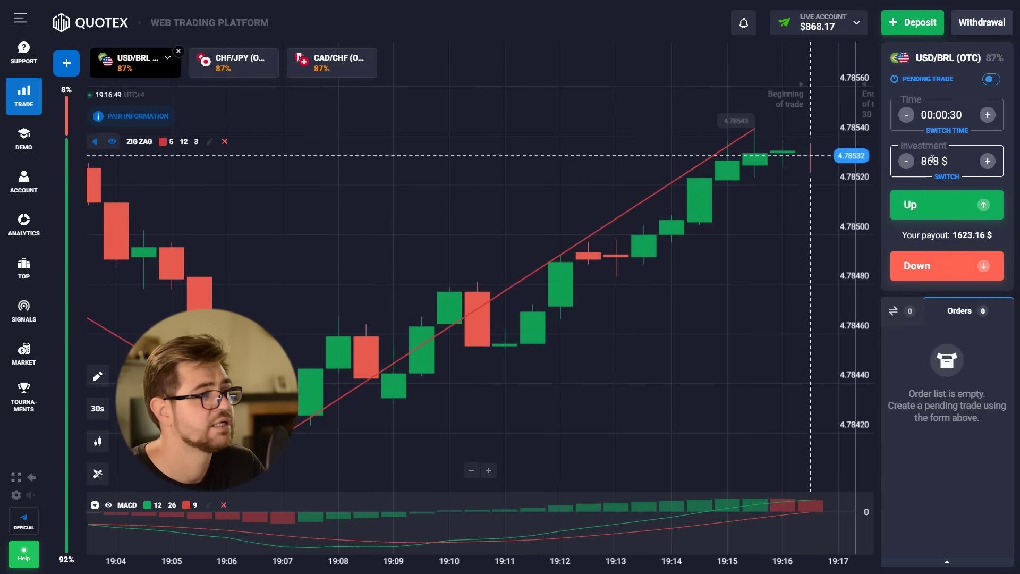
pyautogui.click(232, 76)
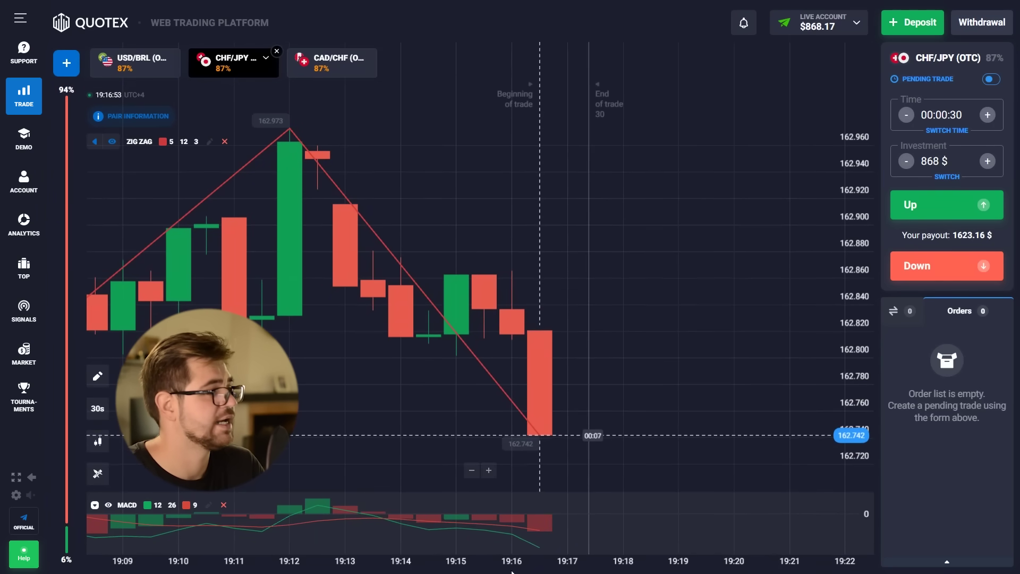
pyautogui.scroll(-2, 399, 220)
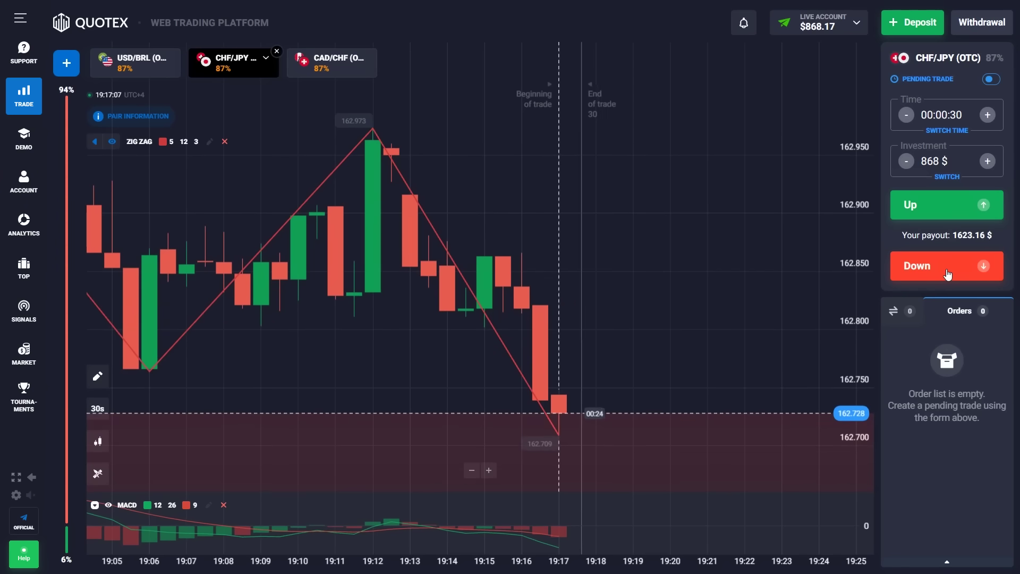
pyautogui.click(948, 274)
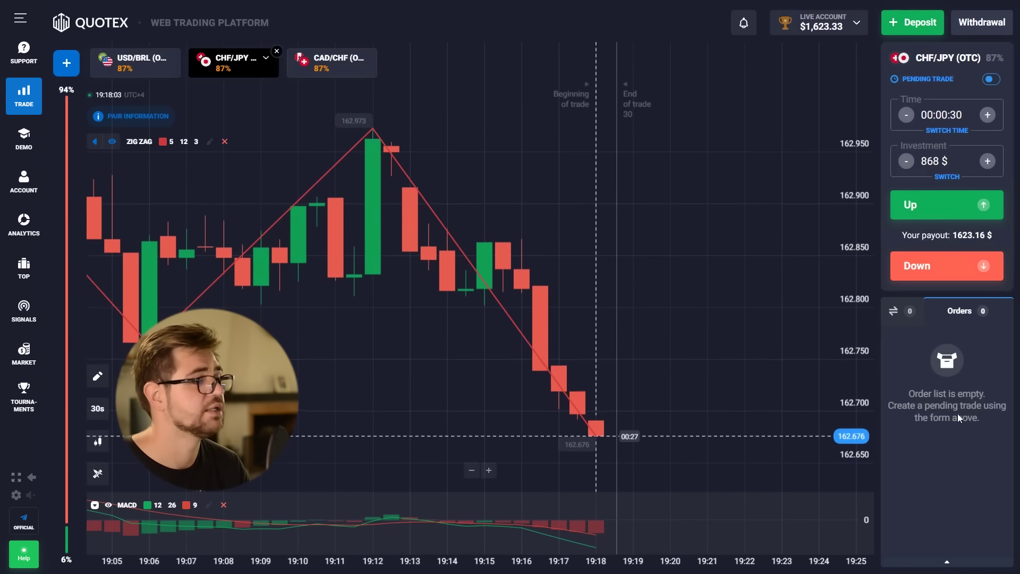
# - Open a 1,000 $ one-minute Up trade on CAD/CHF (OTC)
pyautogui.doubleClick(923, 161)
pyautogui.write('1000')
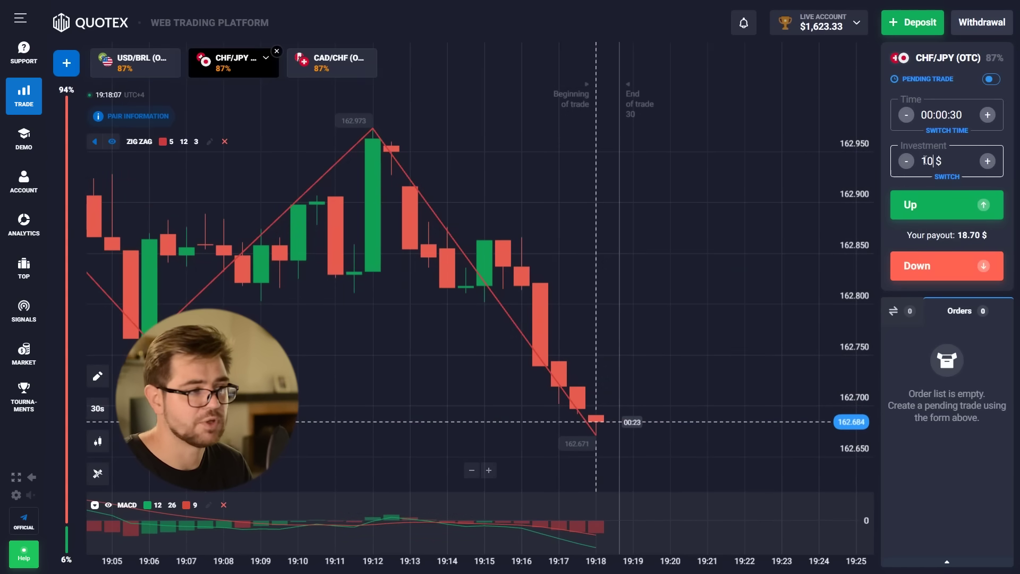
pyautogui.click(942, 115)
pyautogui.click(946, 180)
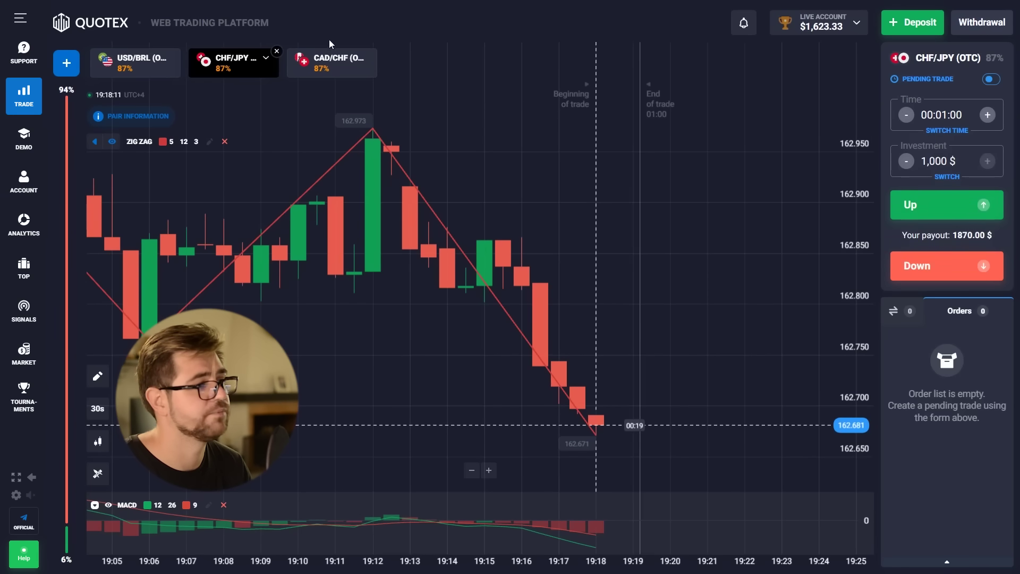
pyautogui.click(326, 77)
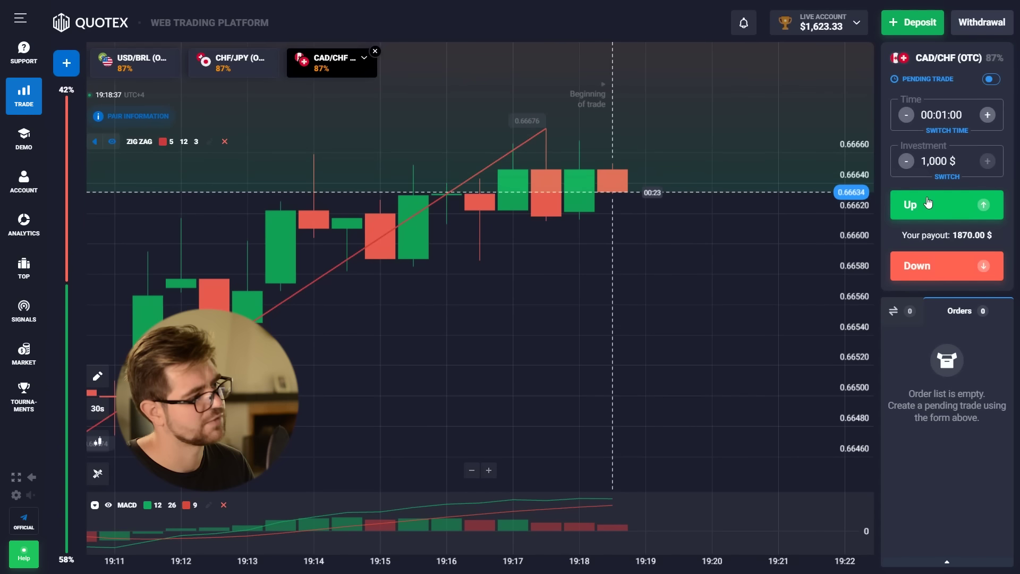
pyautogui.click(928, 203)
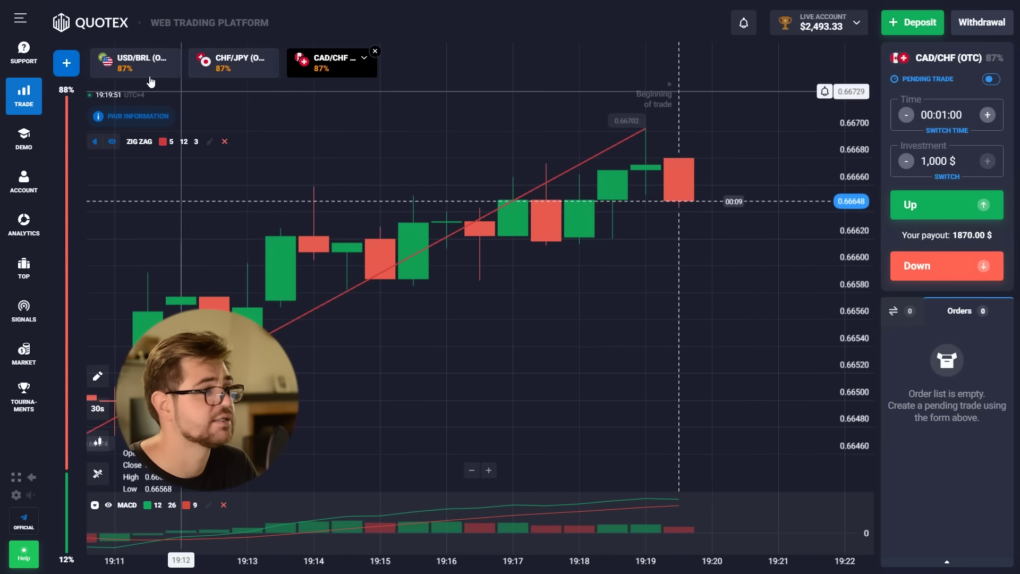
# - Switch to USD/BRL (OTC) and open two 1,000 $ one-minute Down trades at 4.78597
pyautogui.click(131, 73)
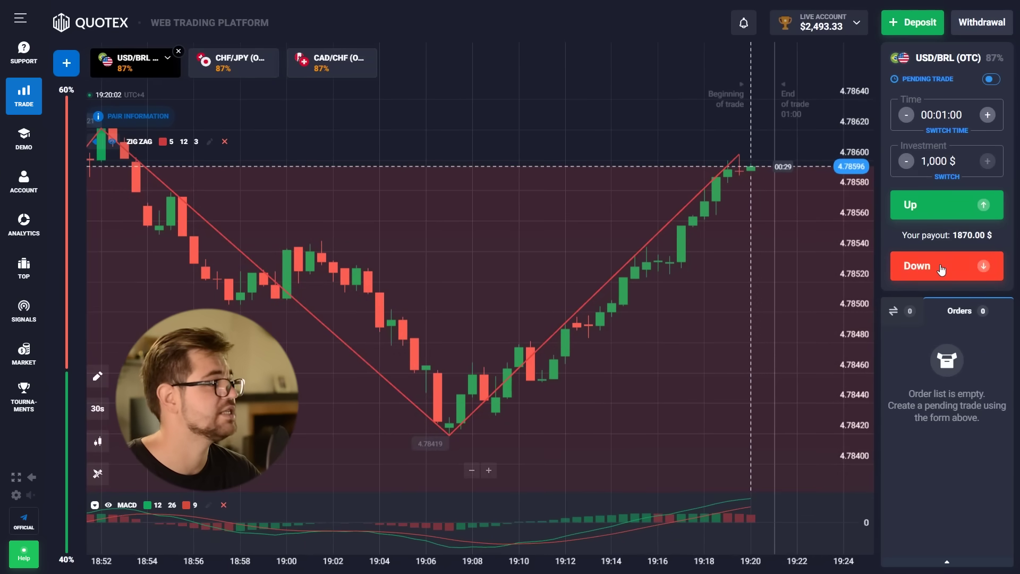
pyautogui.doubleClick(939, 268)
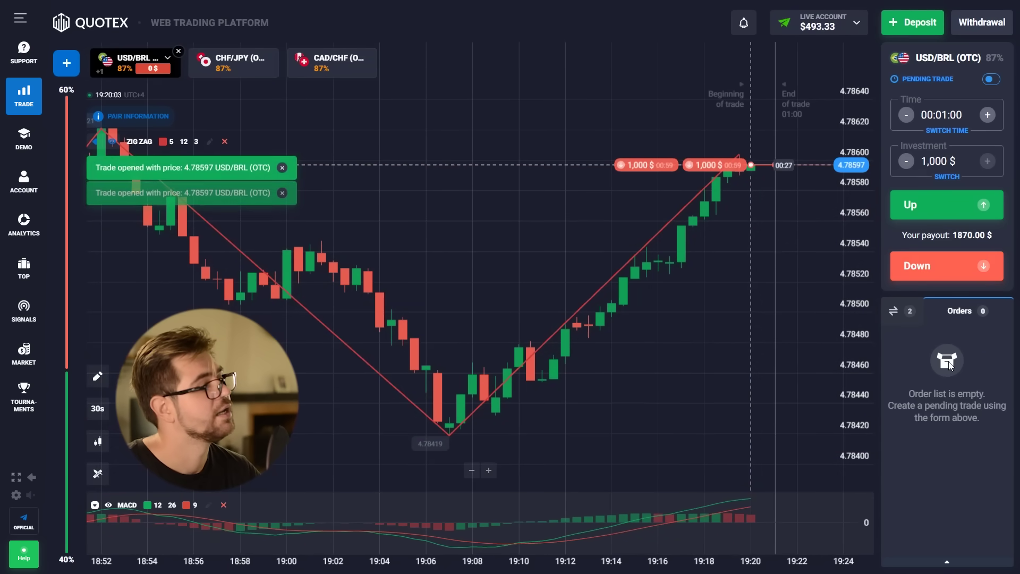